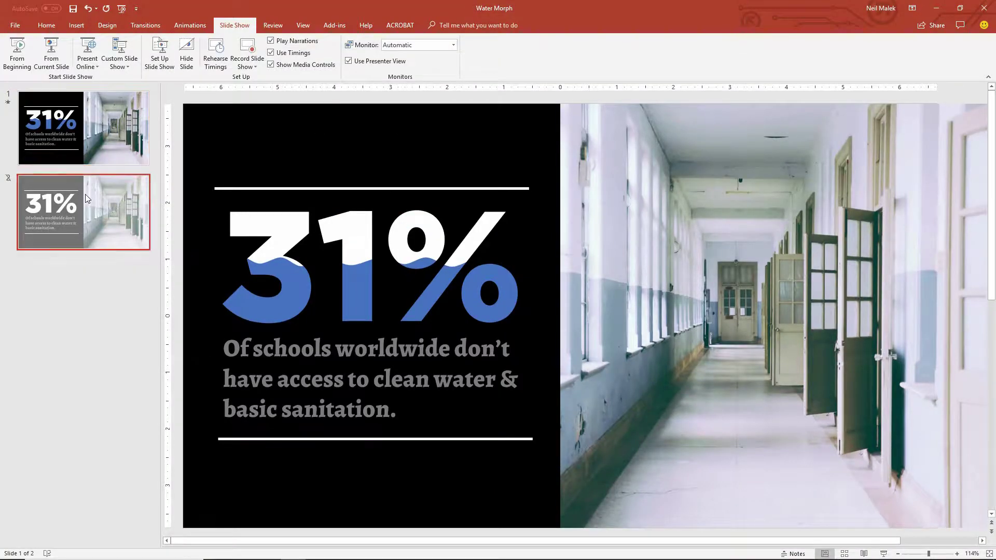
Step: Unhide slide 2, then select the black box together with the 31% text box
left_click(186, 52)
left_click_drag(306, 230, 527, 236)
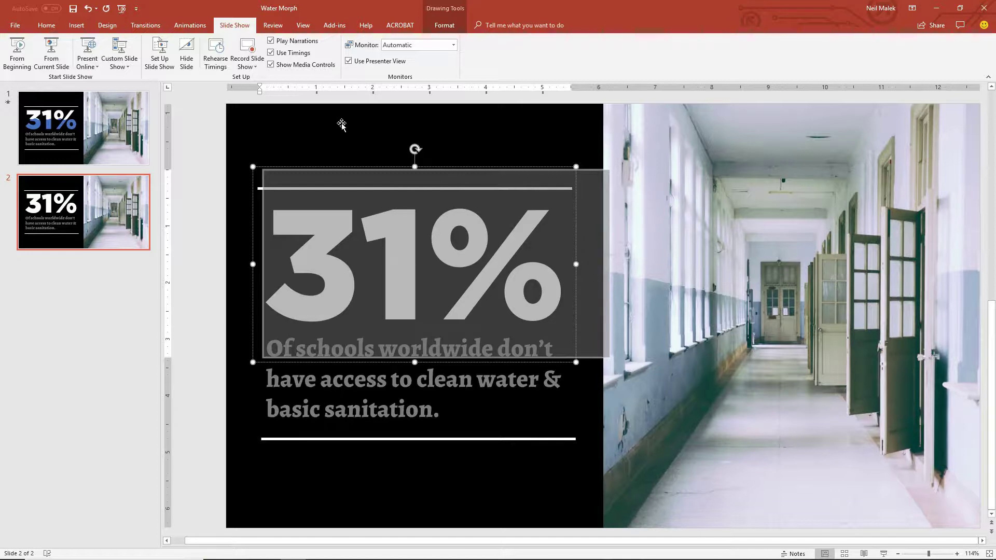
left_click(216, 132)
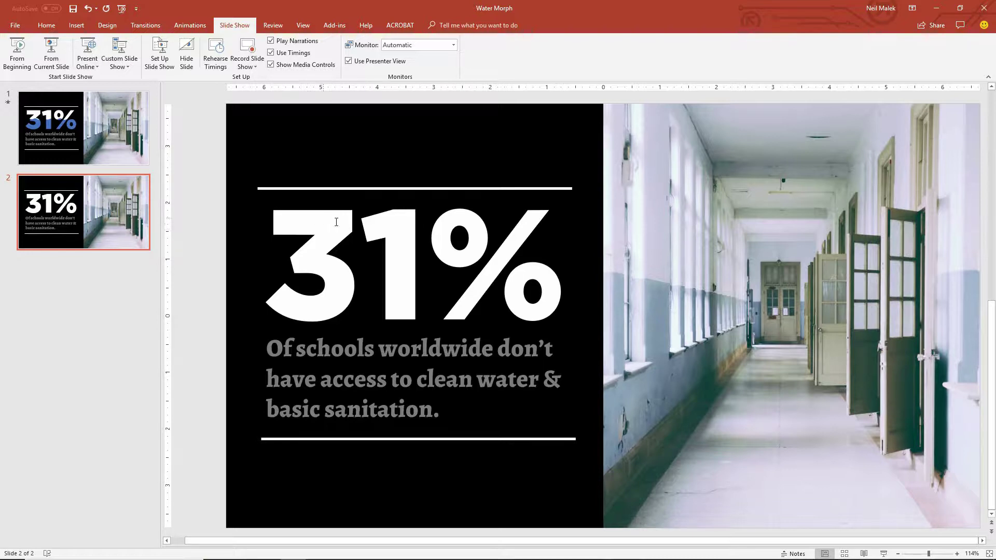
mouse_move(298, 250)
left_mouse_down()
mouse_move(358, 275)
mouse_move(474, 292)
left_mouse_up()
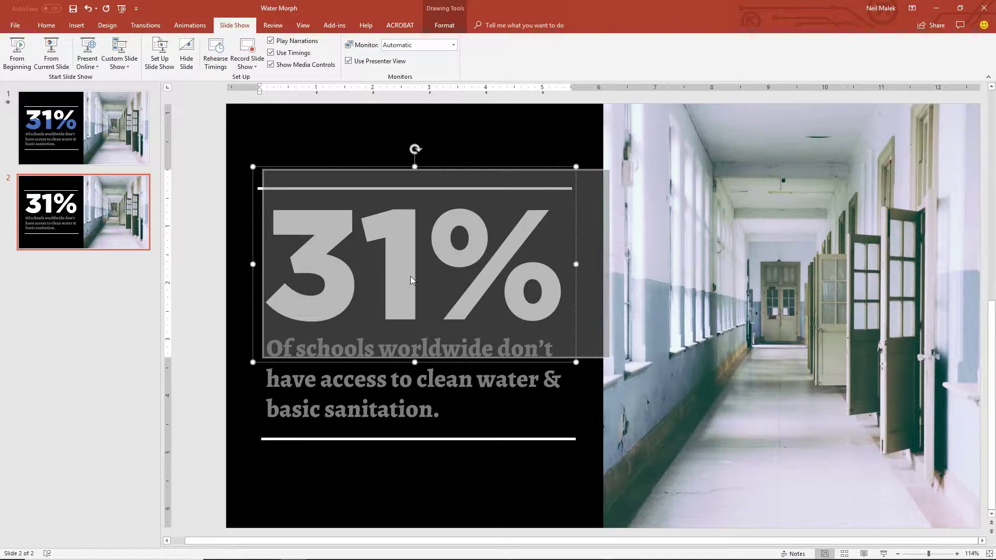
left_click(213, 215)
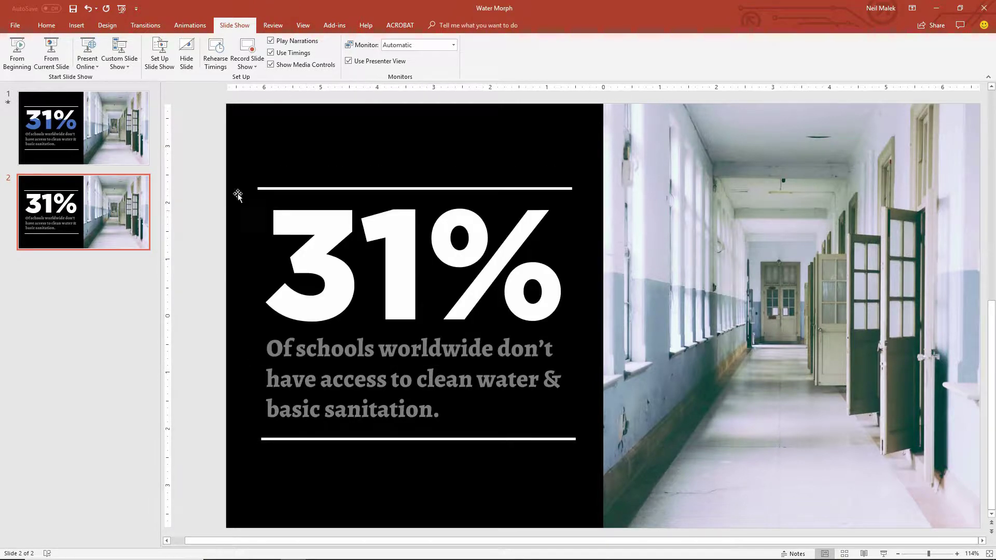
left_click(298, 128)
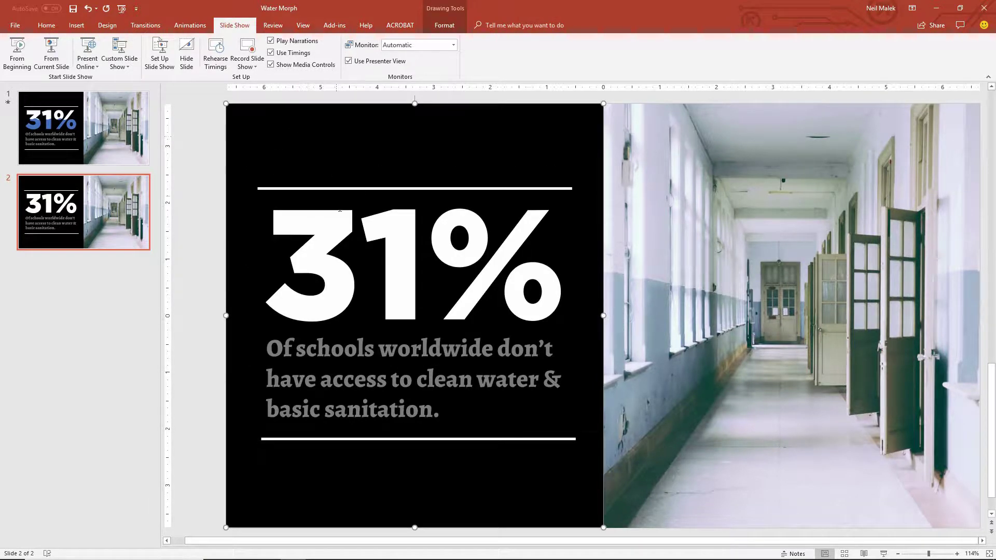
left_click(314, 236)
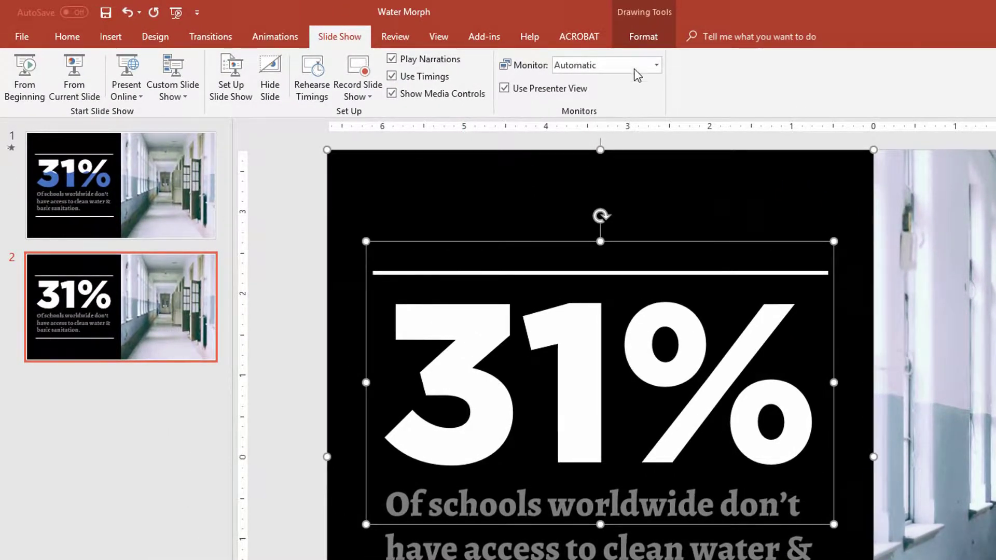
Step: Merge the black box and 31% text with Combine, checking the cut-out over the photo
left_click(645, 35)
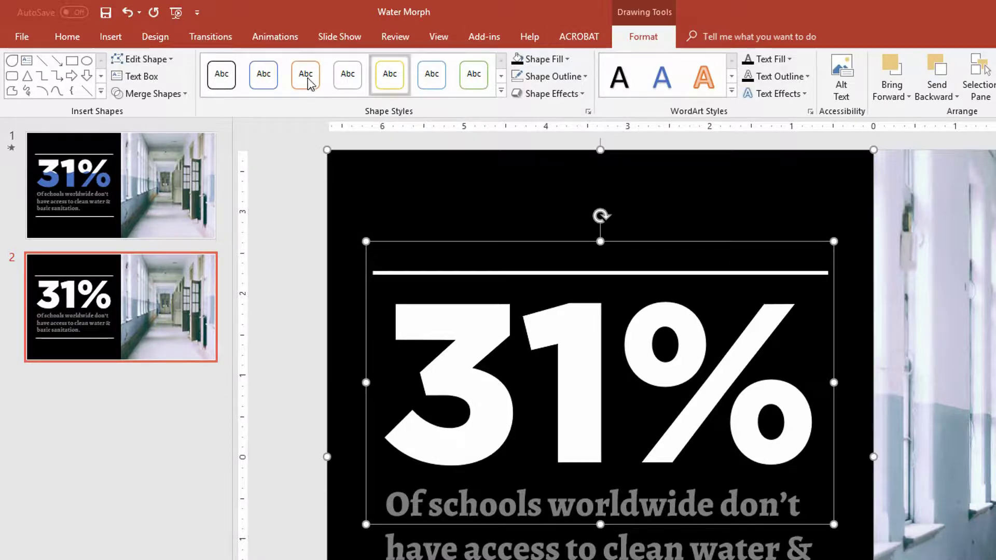
left_click(179, 94)
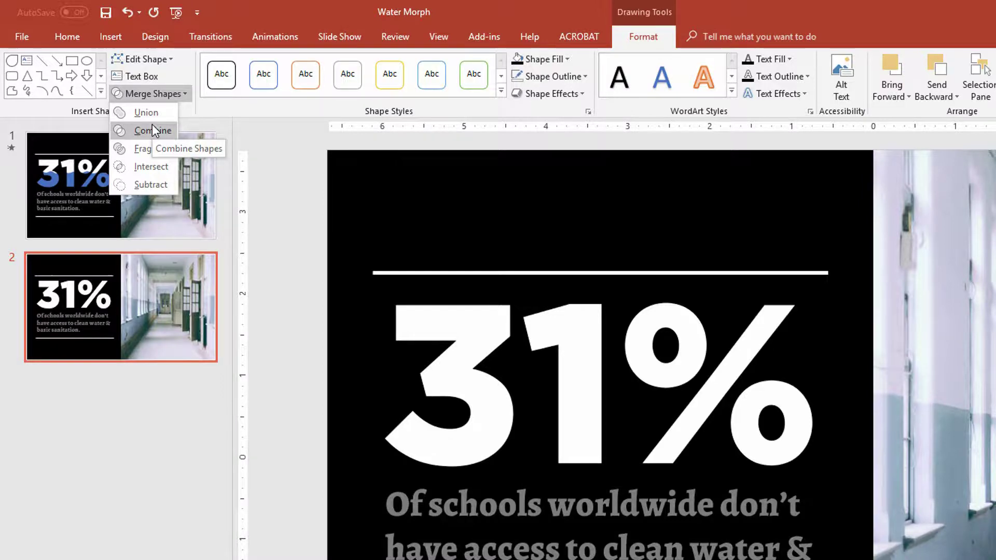
left_click(152, 127)
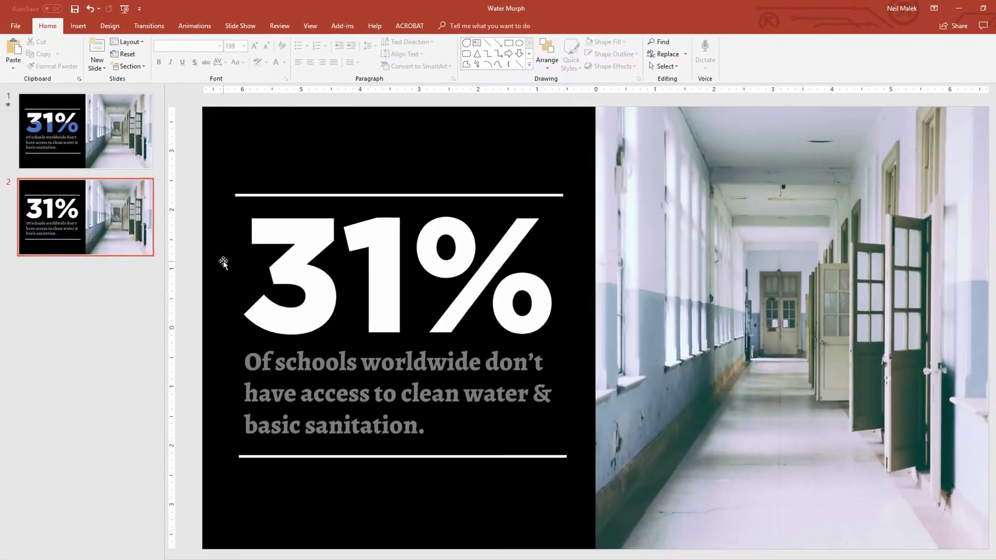
left_click_drag(222, 260, 640, 261)
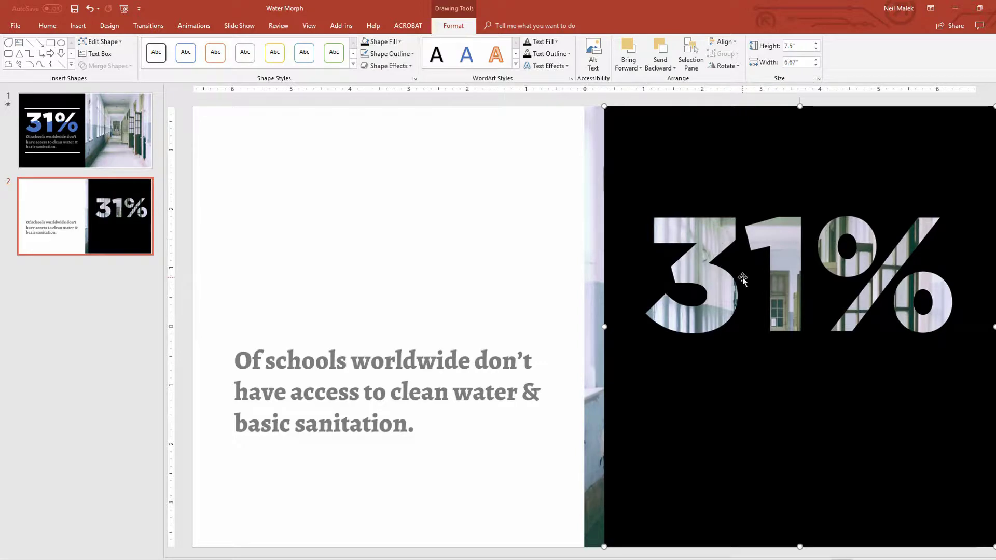
key("ctrl+z")
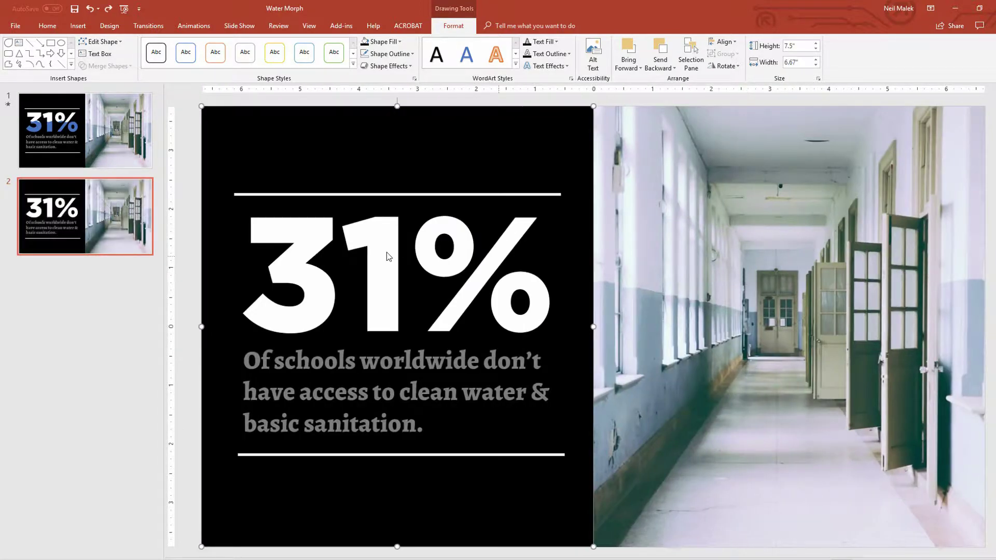
left_click(191, 235)
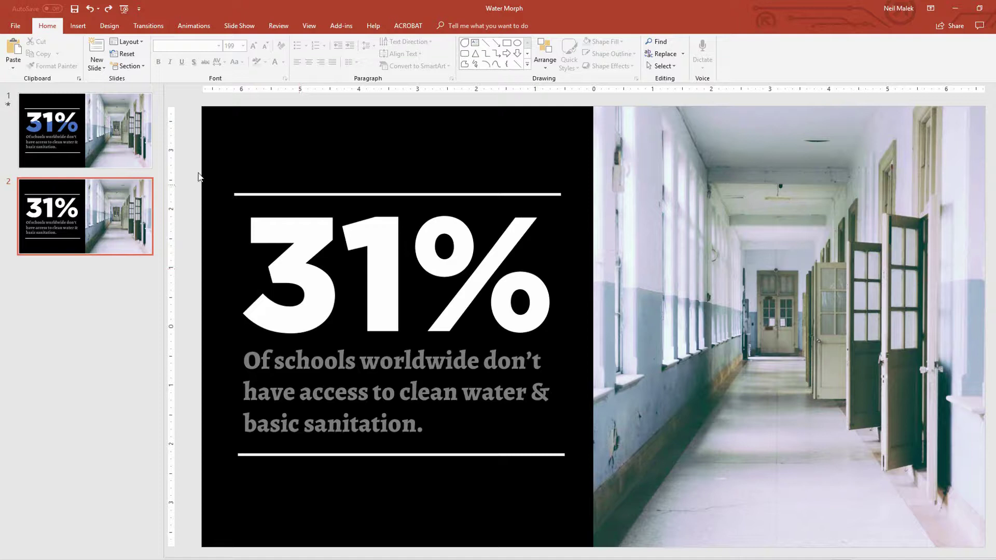
Step: Draw a rectangle across the lower part of the 31% and fill it light blue
left_click(78, 26)
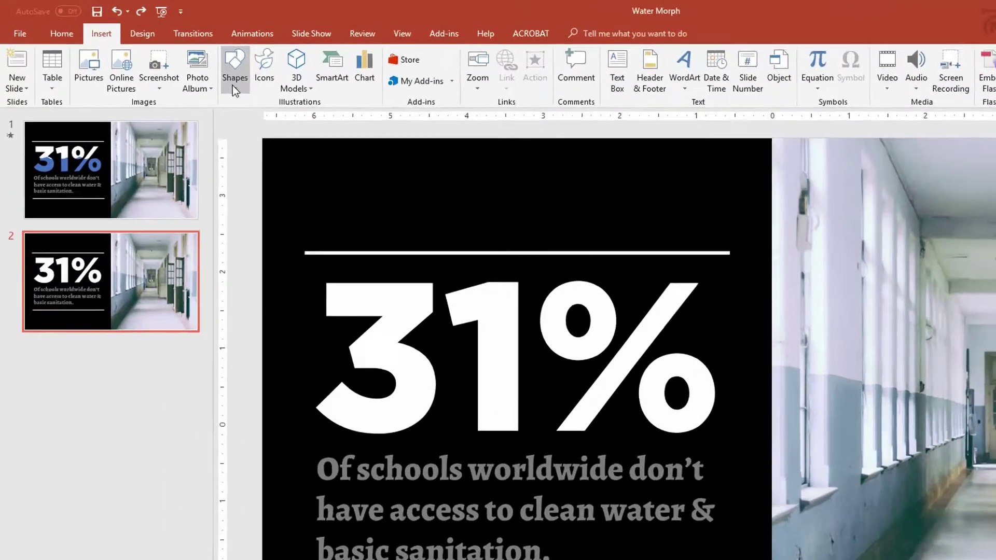
left_click(180, 62)
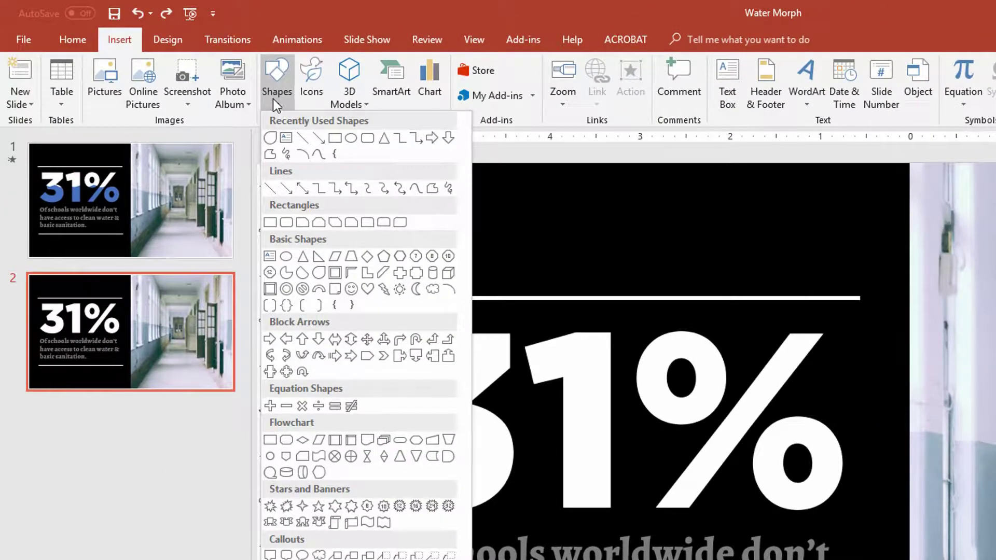
left_click(335, 137)
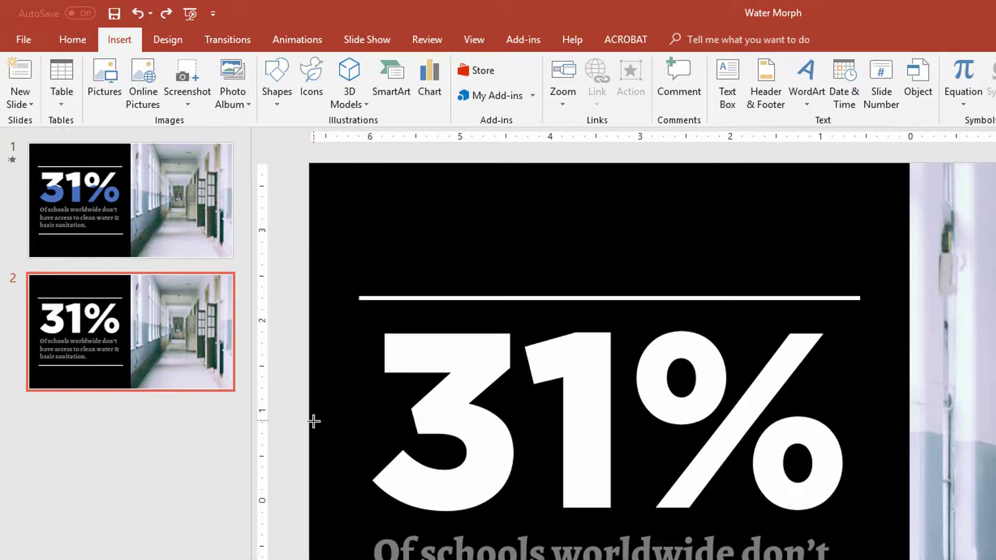
mouse_move(310, 421)
left_mouse_down()
mouse_move(783, 483)
mouse_move(909, 515)
left_mouse_up()
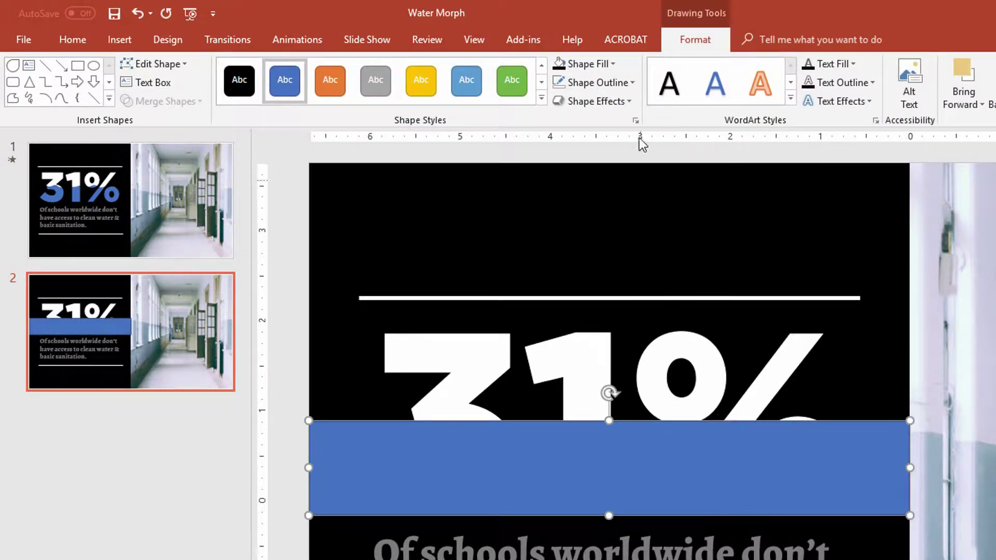
left_click(606, 63)
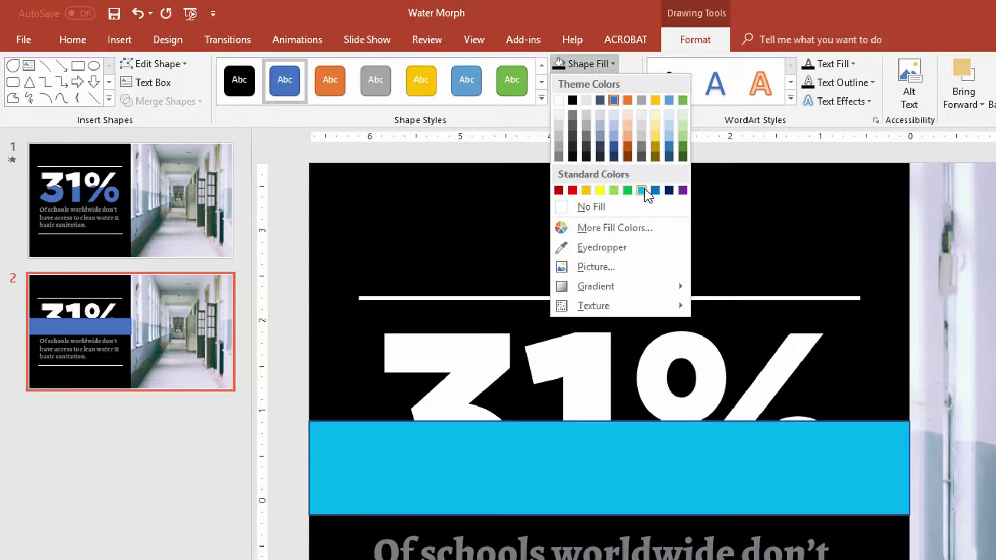
left_click(641, 190)
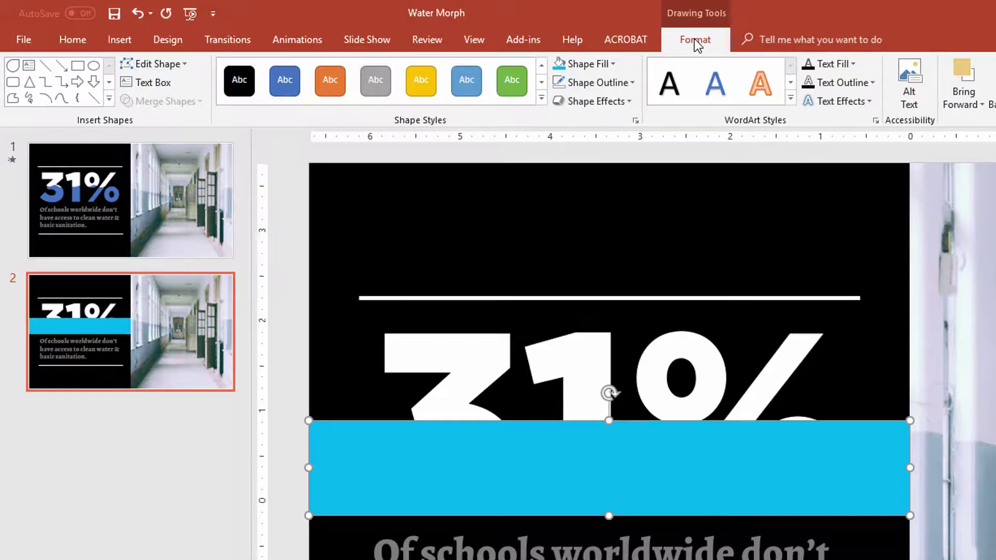
Step: Edit the rectangle's points, dragging its top edge into a wave with a crest and two dips
left_click(174, 64)
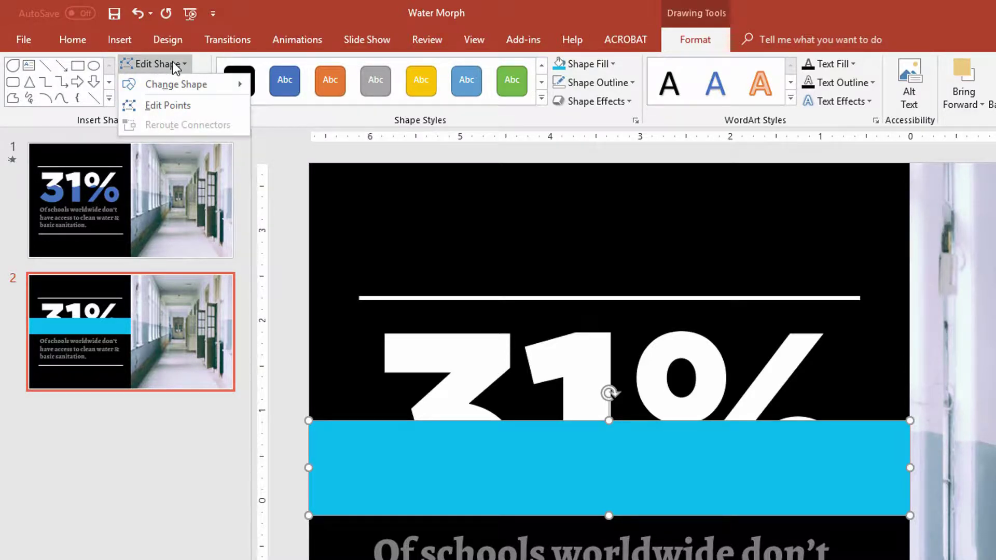
left_click(179, 107)
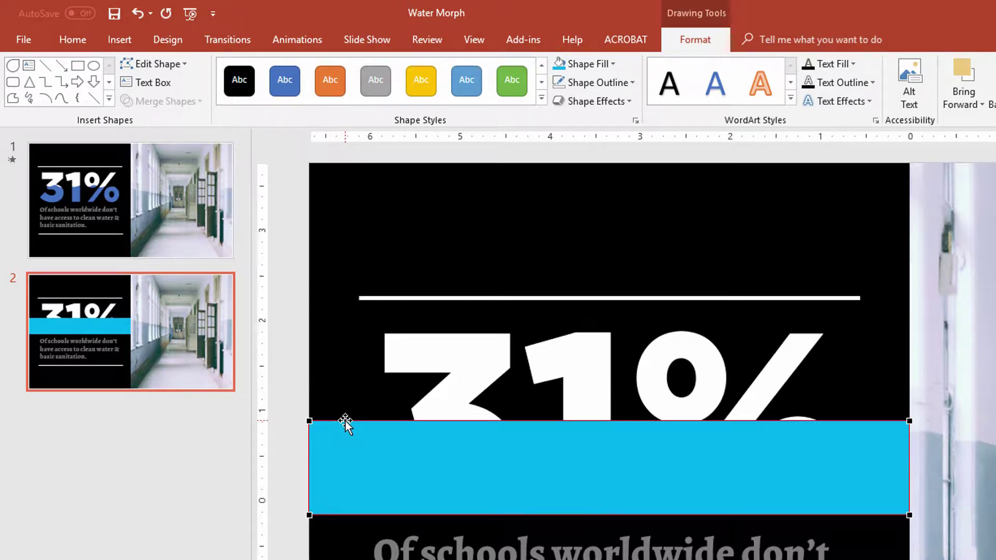
left_click_drag(345, 421, 352, 407)
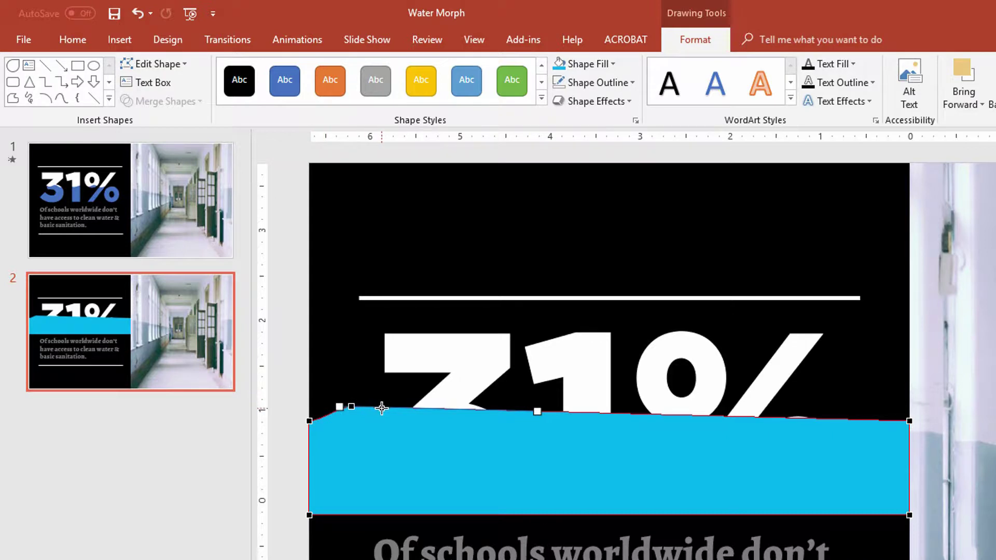
mouse_move(387, 408)
left_mouse_down()
mouse_move(387, 423)
mouse_move(433, 418)
mouse_move(434, 408)
mouse_move(473, 413)
mouse_move(482, 425)
mouse_move(530, 407)
mouse_move(580, 422)
mouse_move(624, 408)
left_mouse_up()
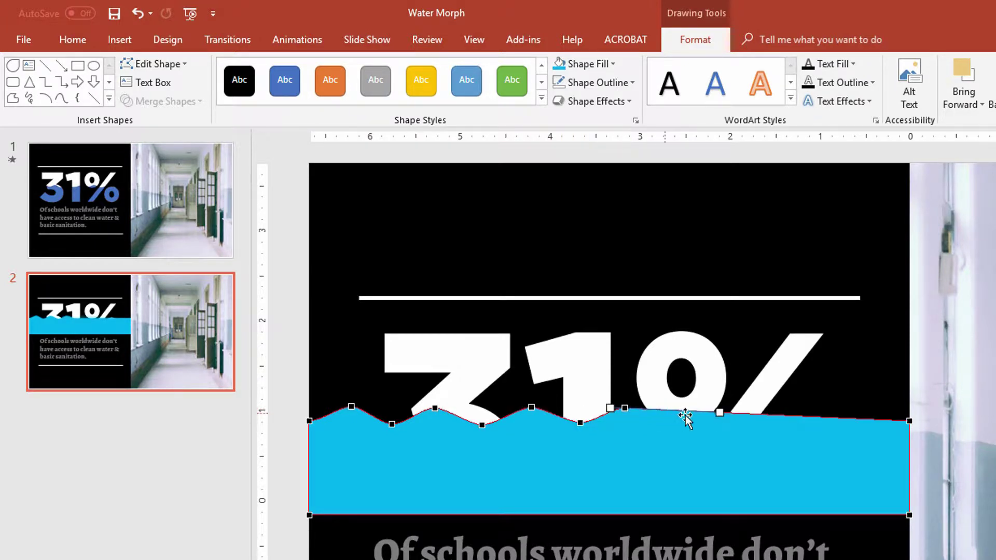
left_click_drag(688, 413, 891, 417)
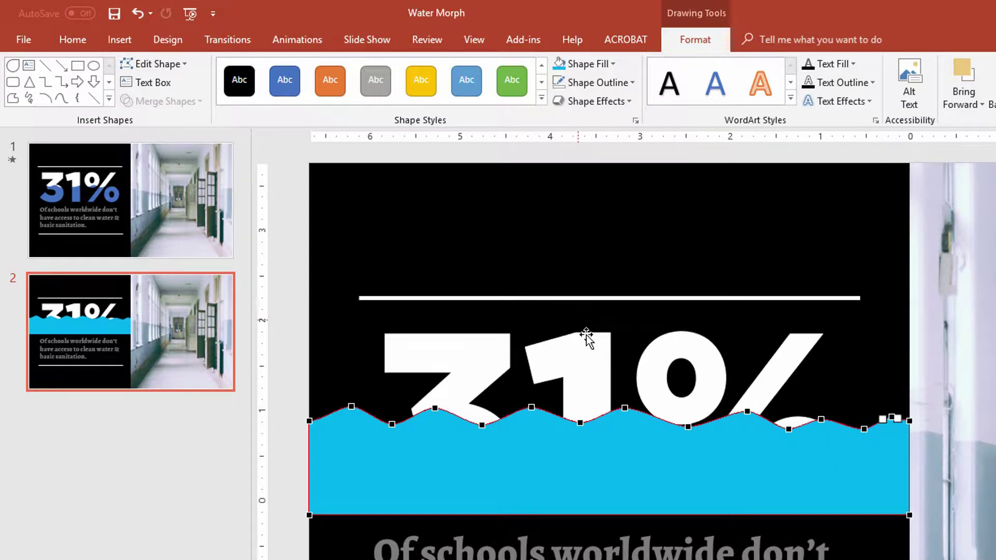
left_click(536, 457)
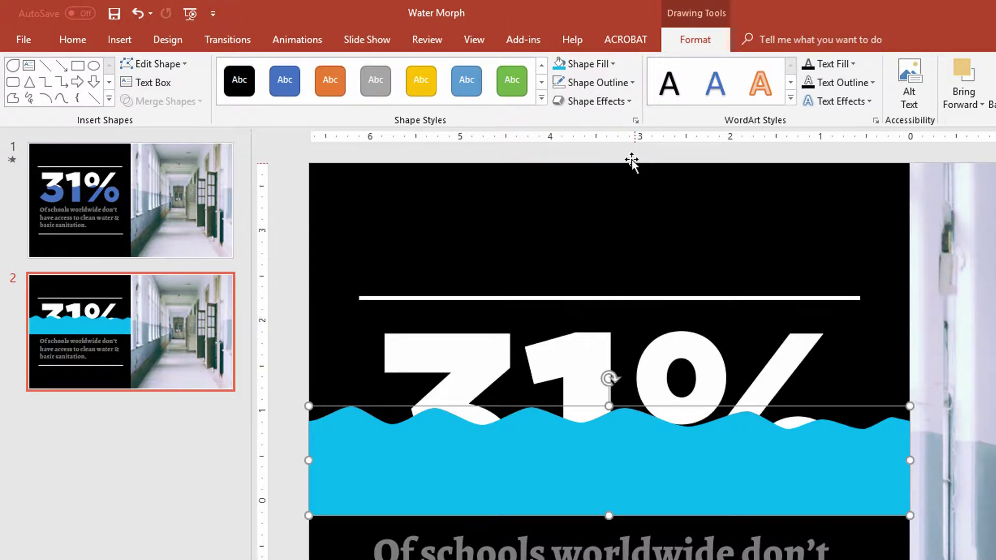
Step: Give the wave an upward Lines motion path, moving it down so it rises into place
left_click(278, 32)
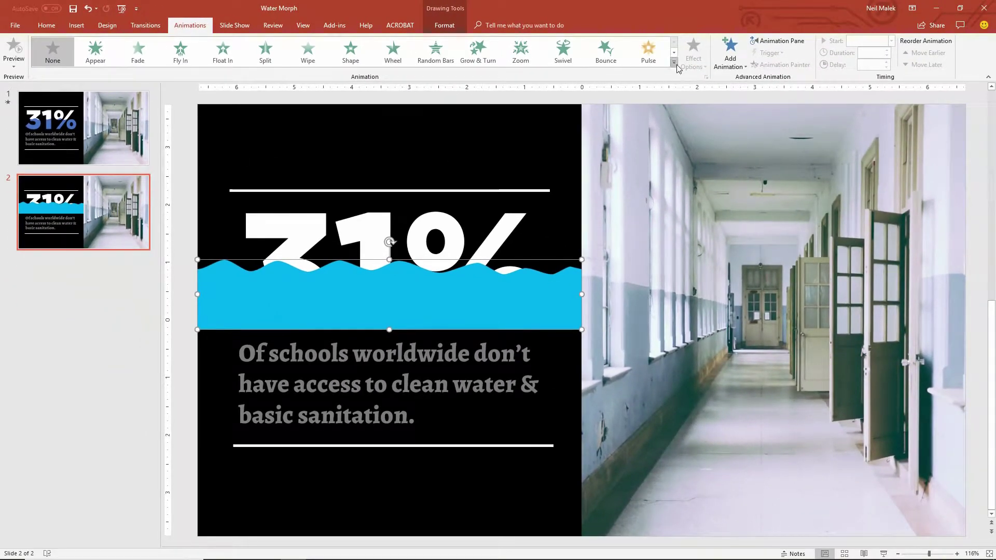
left_click(673, 63)
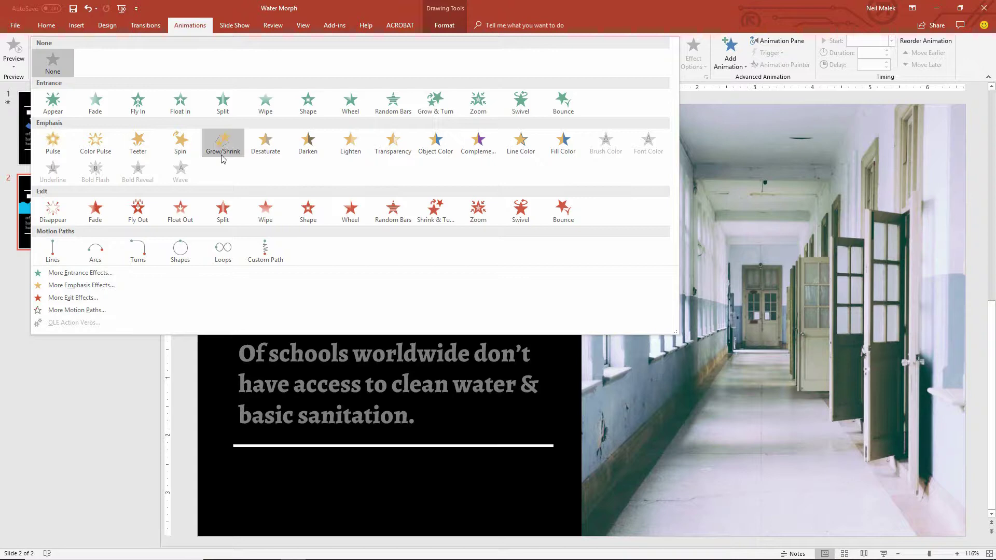
left_click(53, 249)
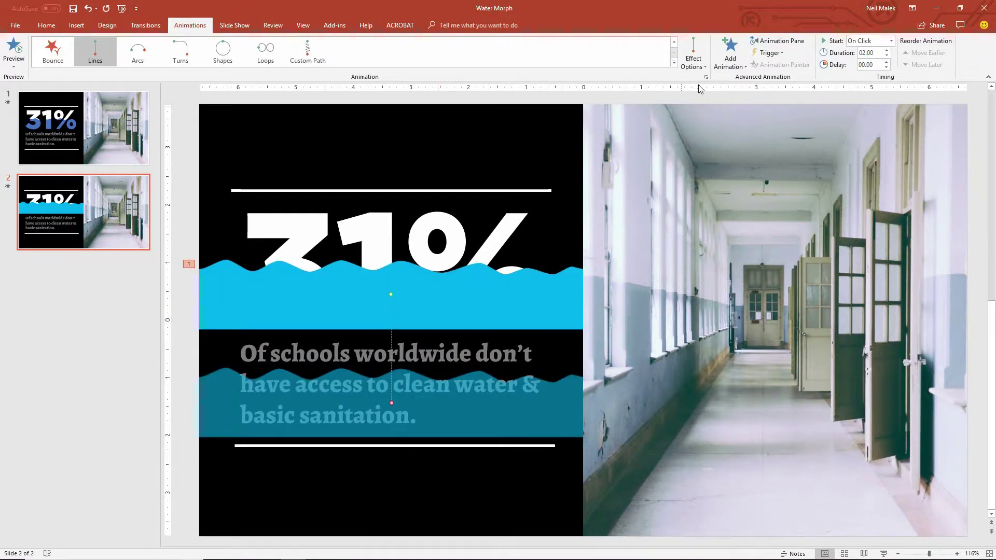
left_click(699, 63)
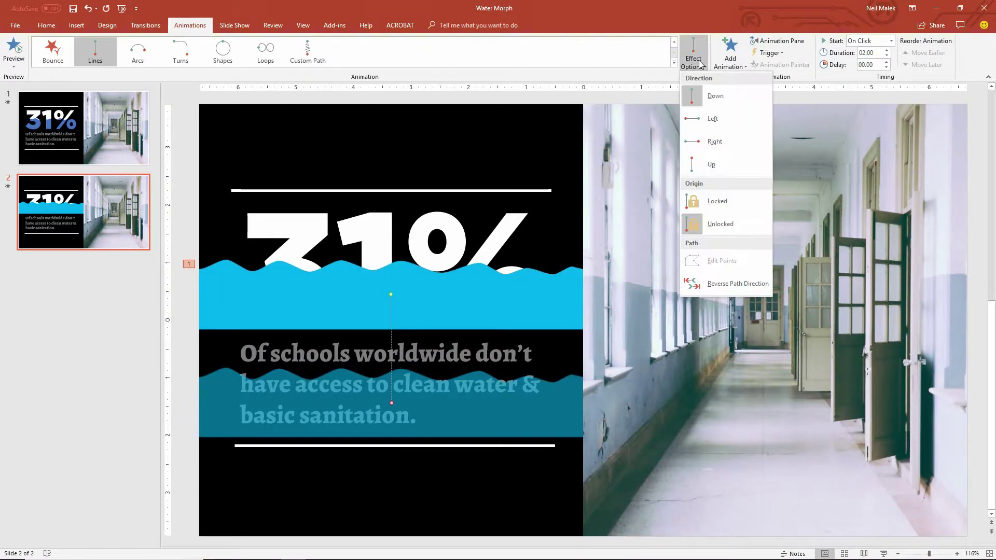
left_click(698, 162)
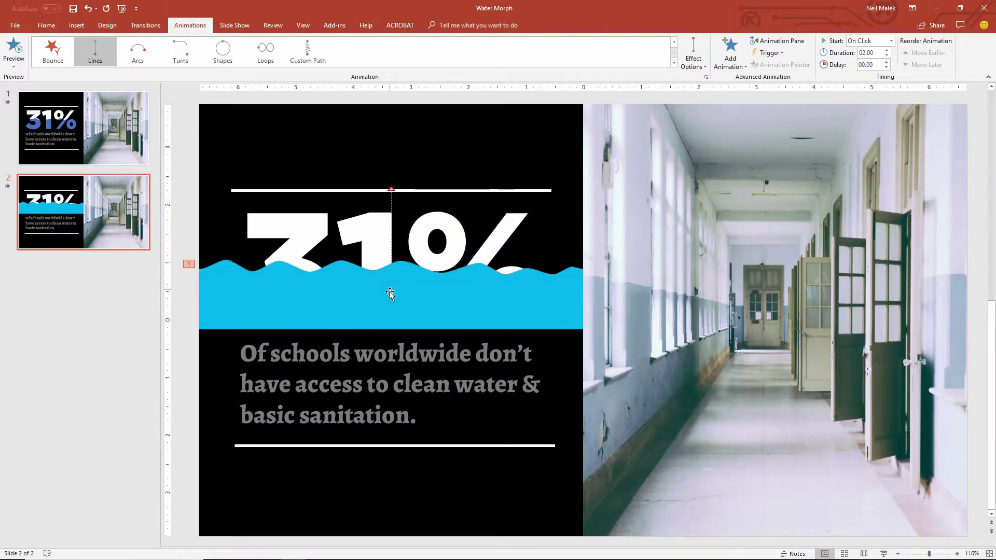
left_click_drag(392, 296, 390, 399)
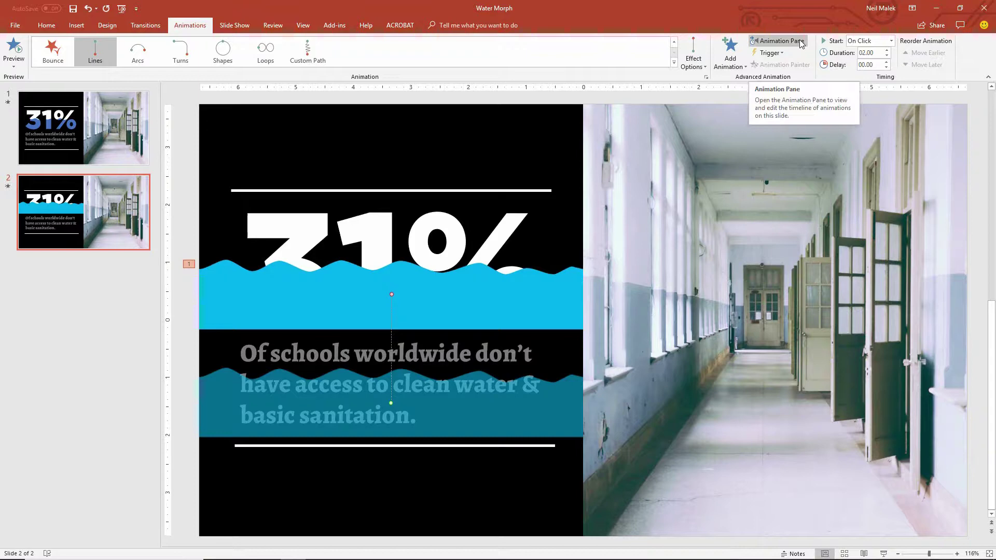
Step: Preview the rise in the Animation Pane and set its Start to With Previous
left_click(800, 43)
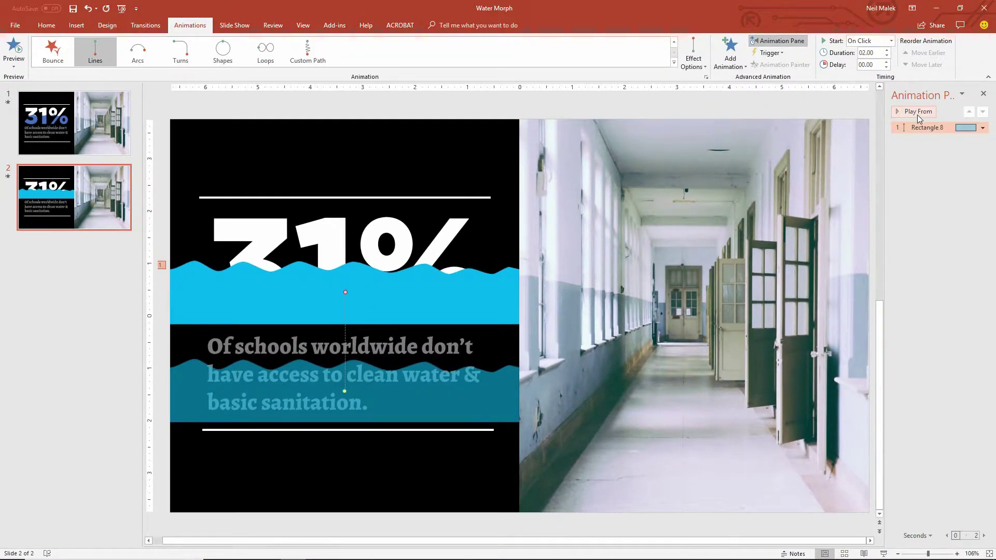
left_click(917, 112)
left_click(891, 41)
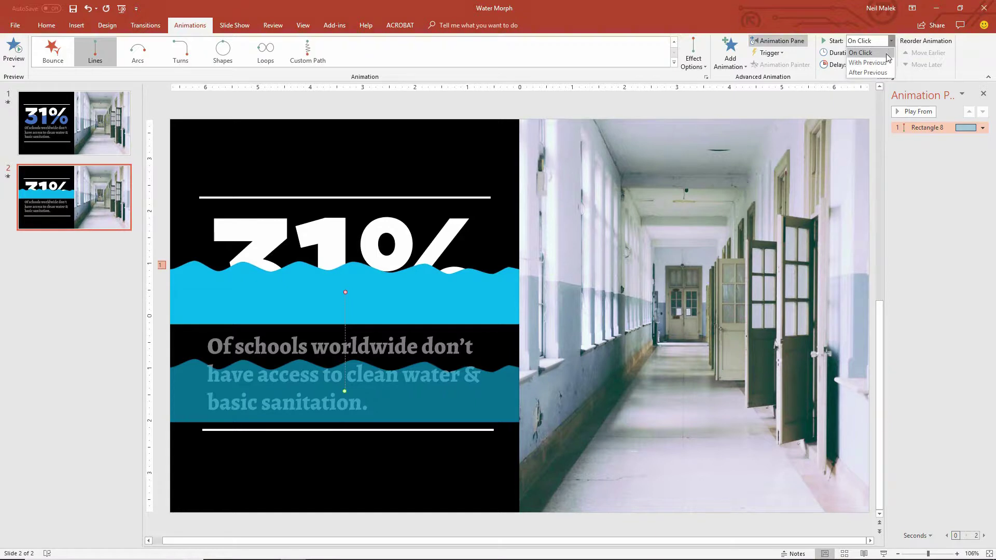
left_click(876, 62)
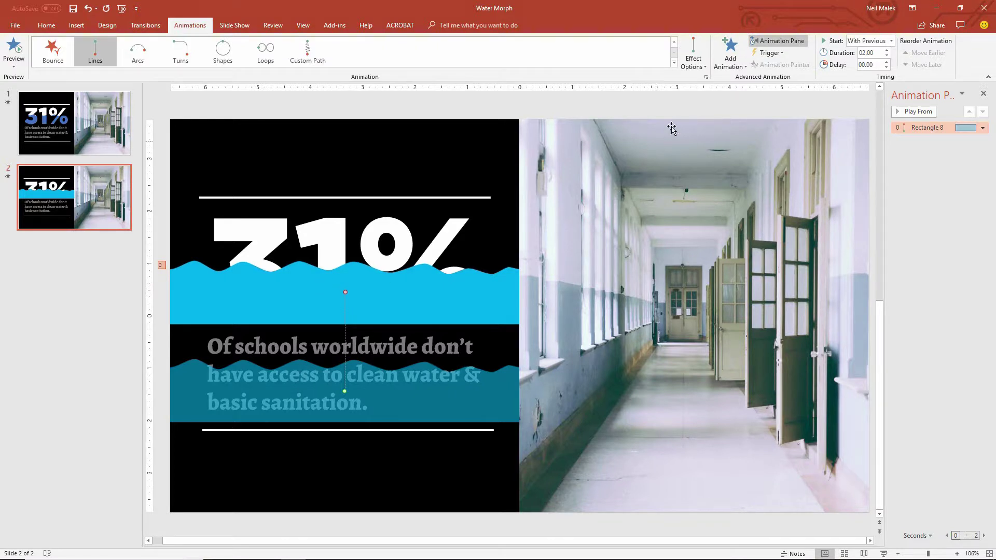
Step: Add a second Lines motion path going Left, shortened to a small sideways shift
left_click(736, 71)
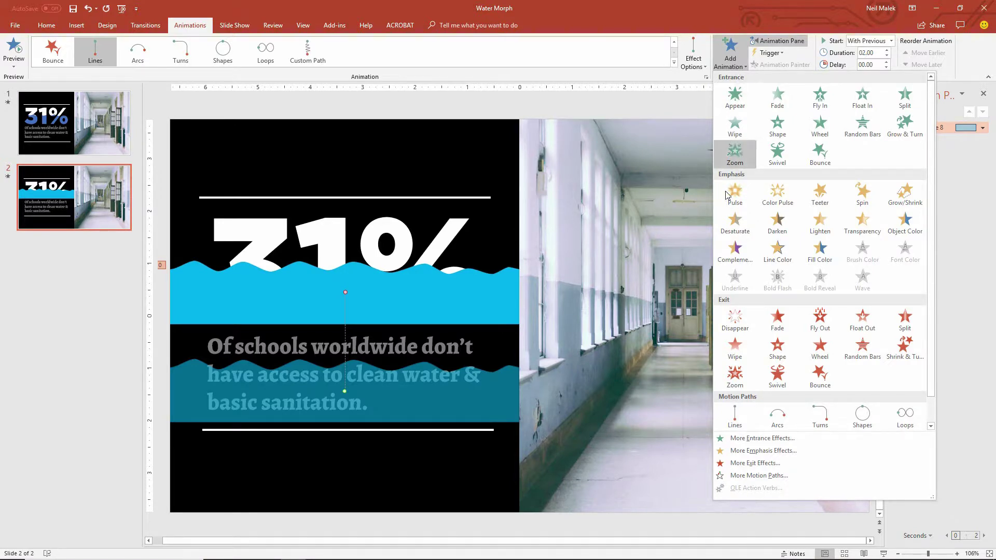
left_click(731, 419)
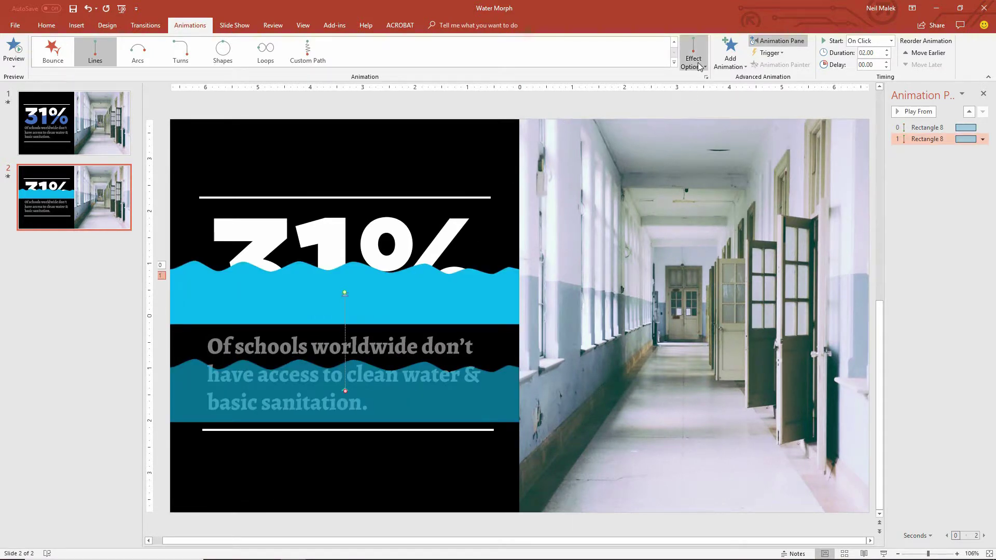
left_click(698, 65)
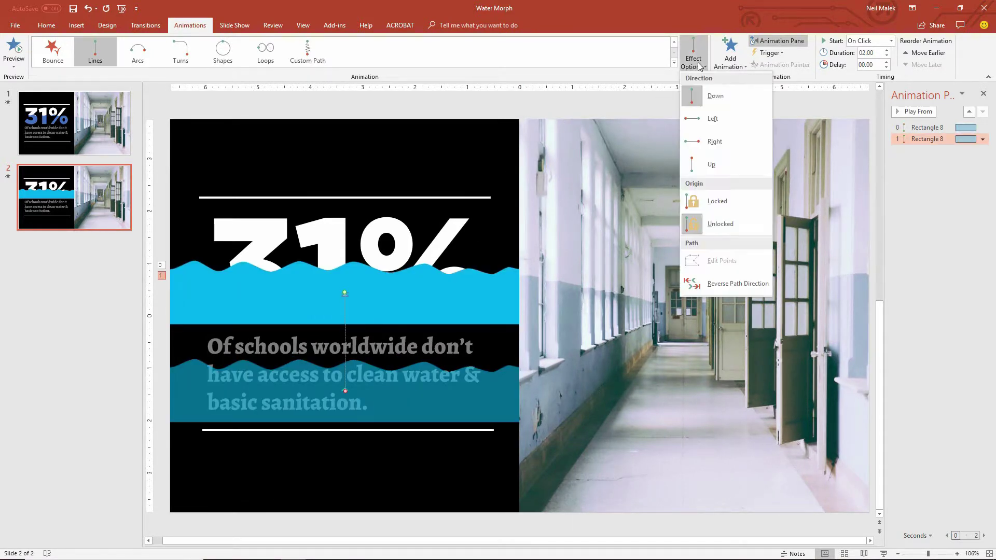
left_click(714, 120)
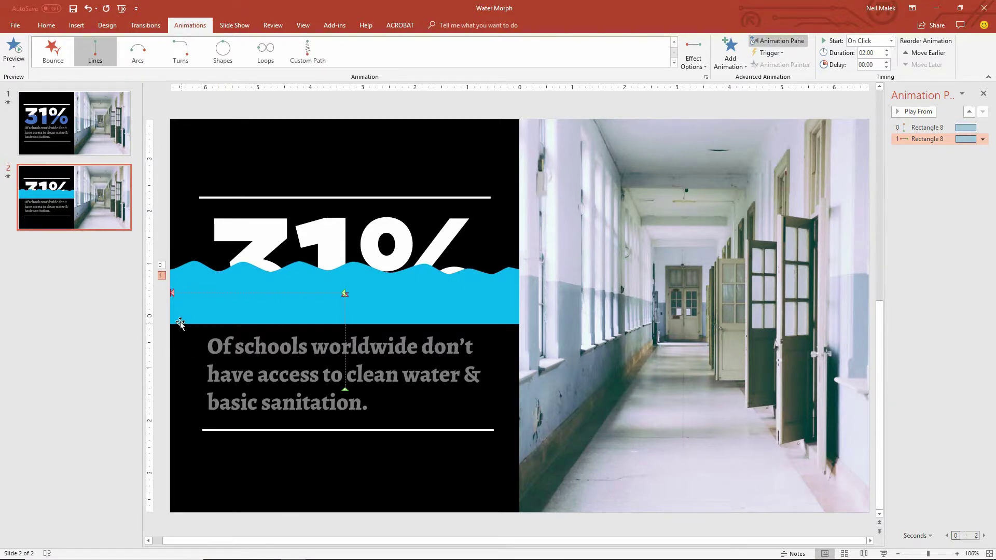
left_click(172, 294)
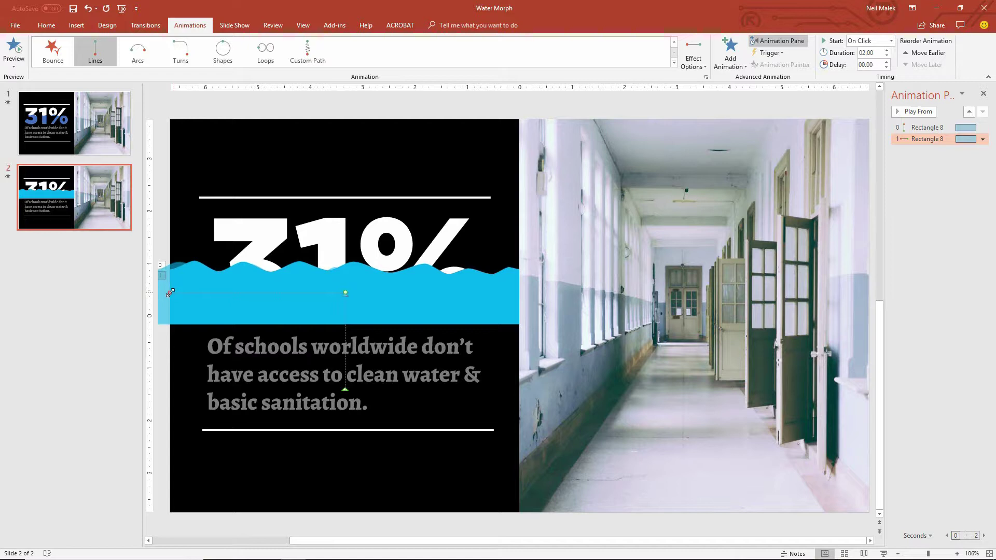
left_click_drag(170, 292, 312, 296)
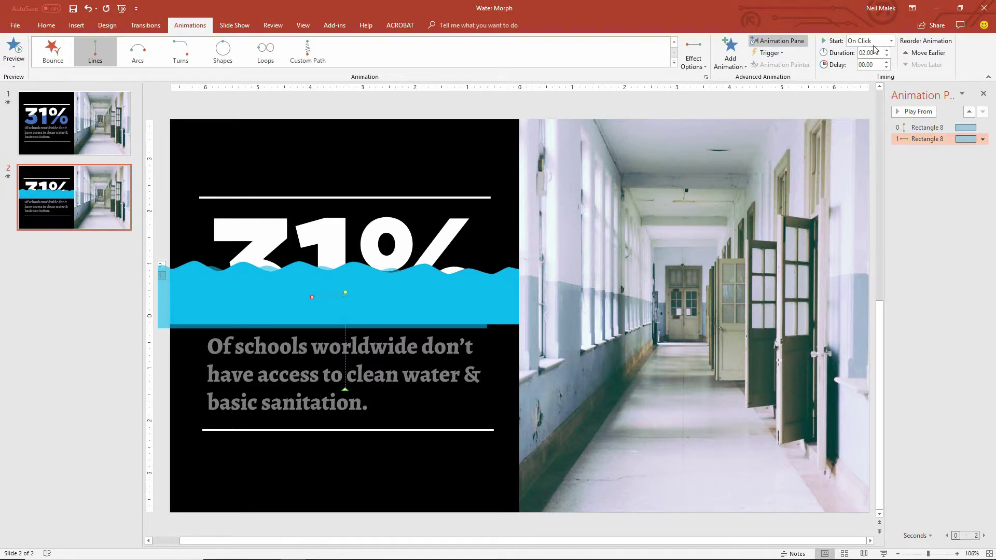
Step: Set the leftward motion's Start to After Previous
left_click(890, 41)
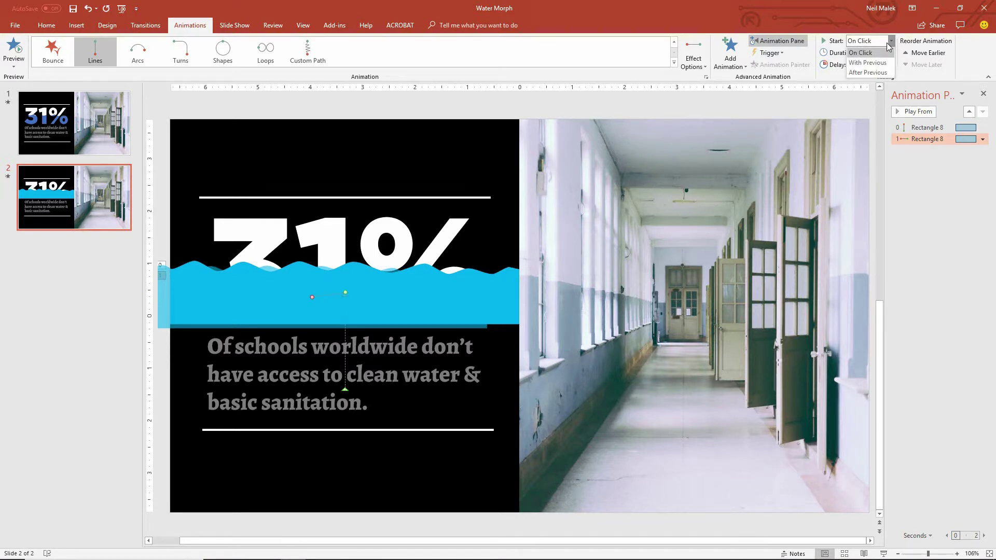
left_click(880, 73)
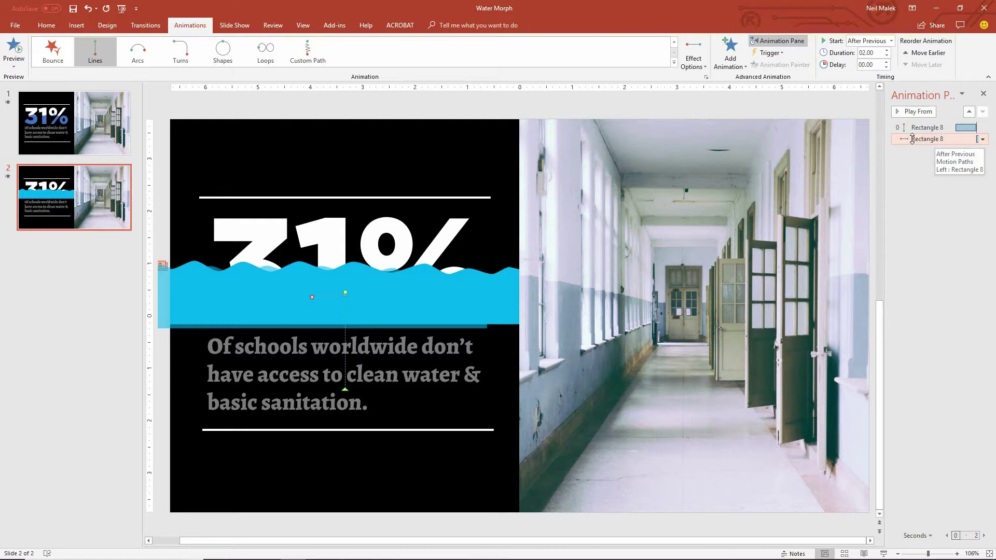
Step: Turn on Auto-reverse for the leftward motion and set it to repeat Until End of Slide
left_click(982, 139)
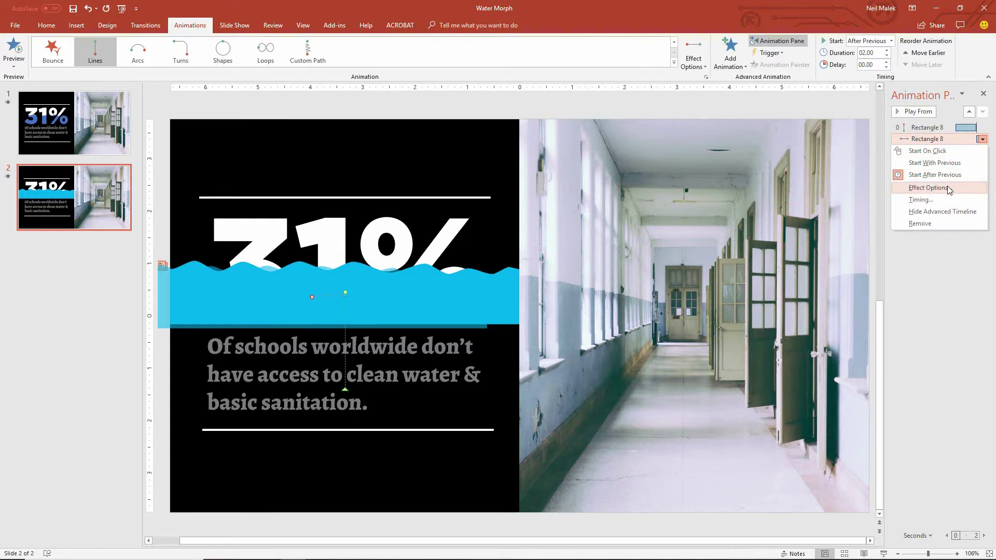
left_click(928, 187)
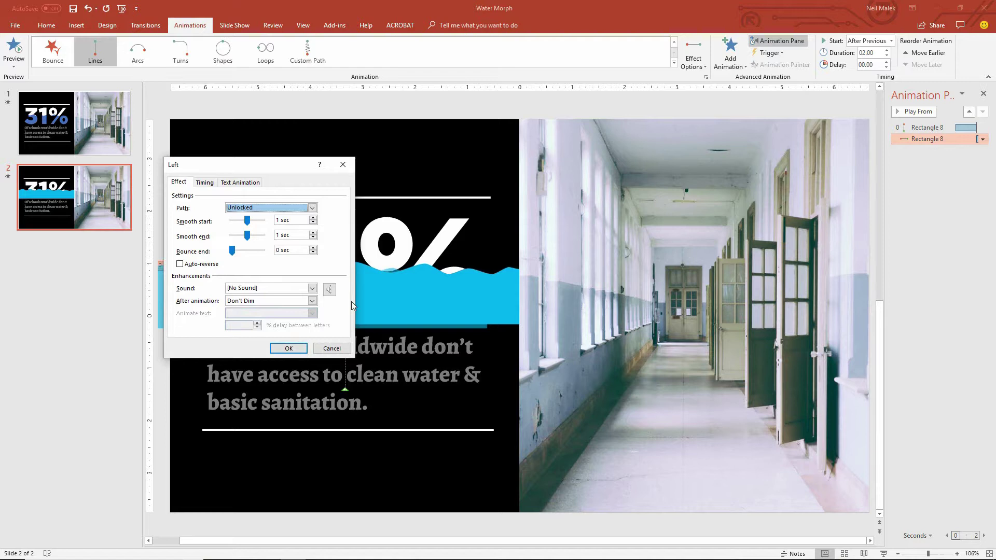
left_click(207, 266)
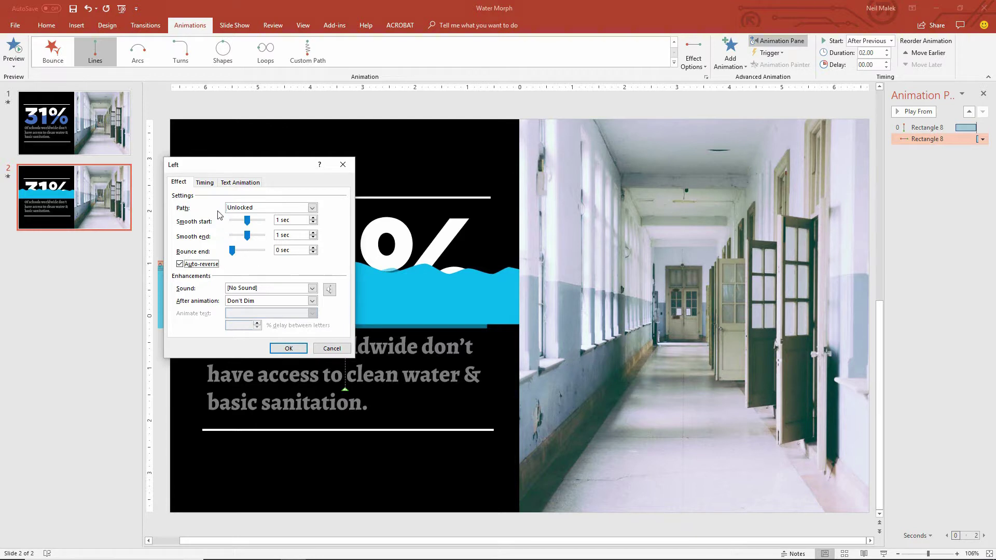
left_click(205, 183)
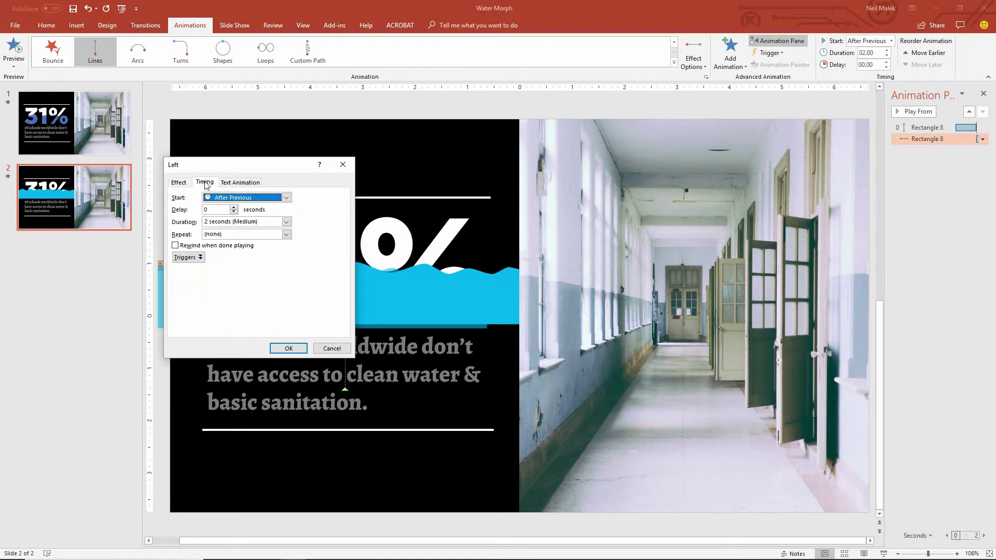
left_click(286, 235)
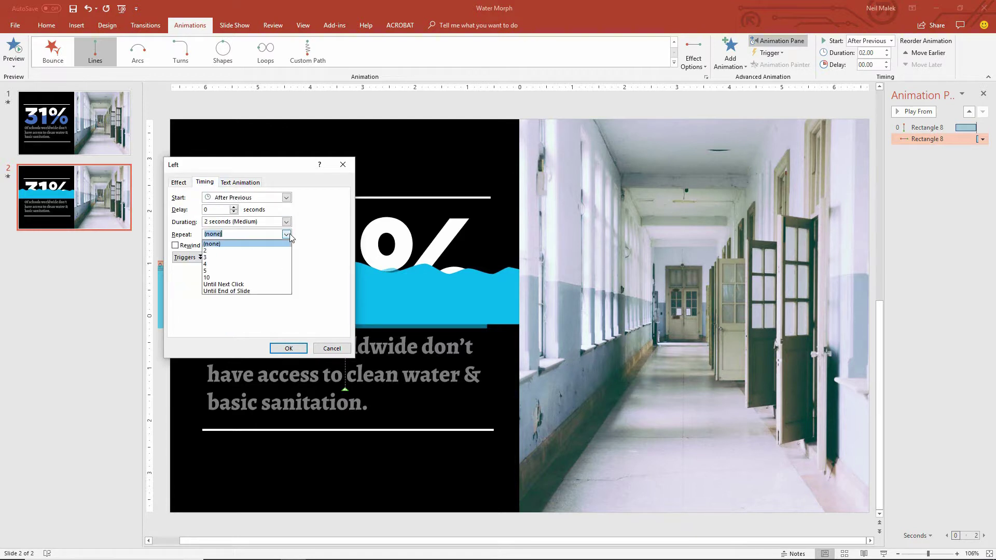
left_click(257, 292)
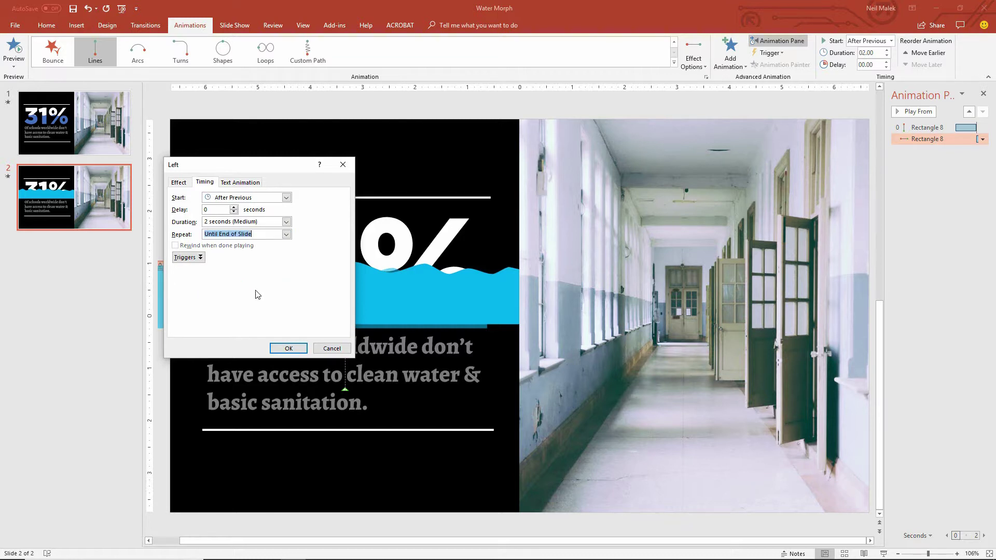
left_click(288, 349)
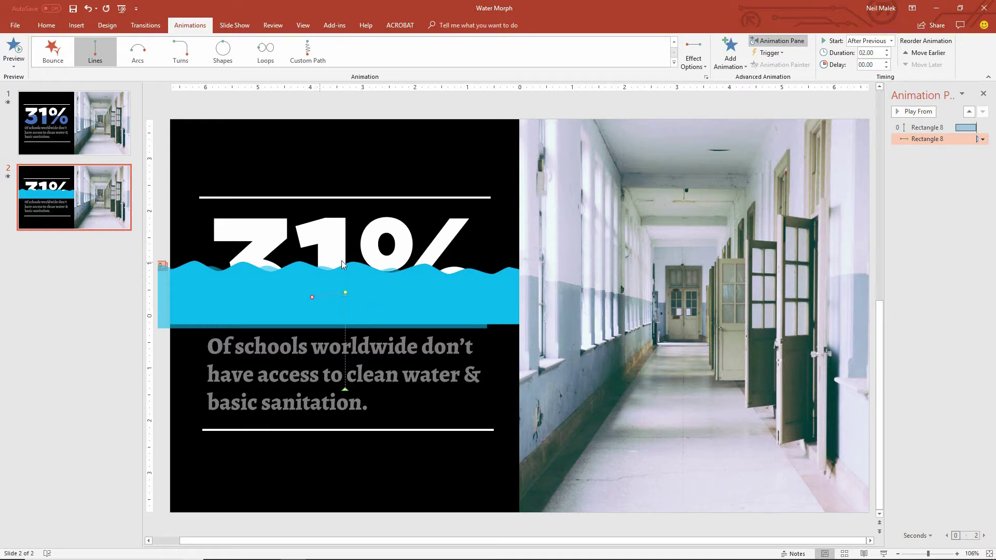
Step: Move Rectangle 8 to the bottom of the Selection Pane list, behind the black box
left_click(46, 25)
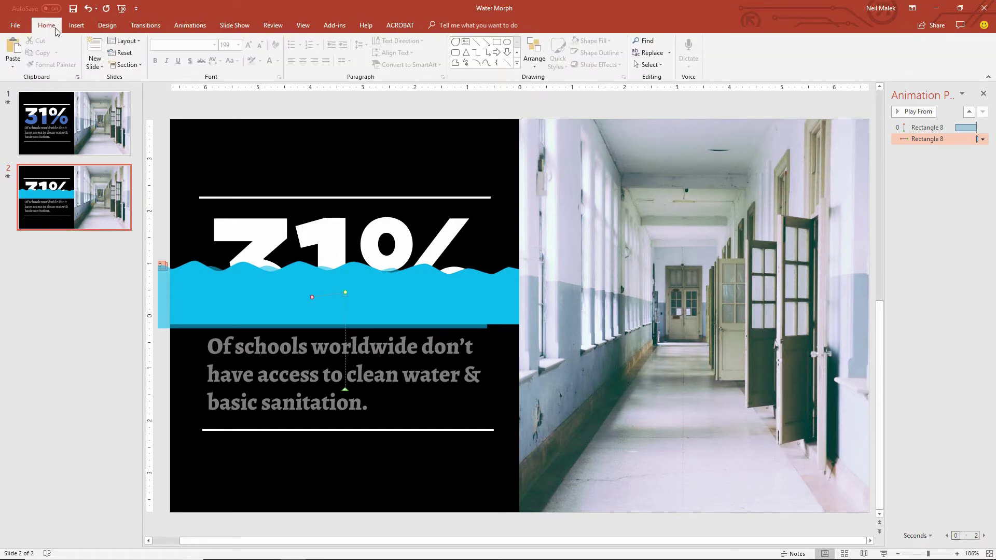
left_click(532, 65)
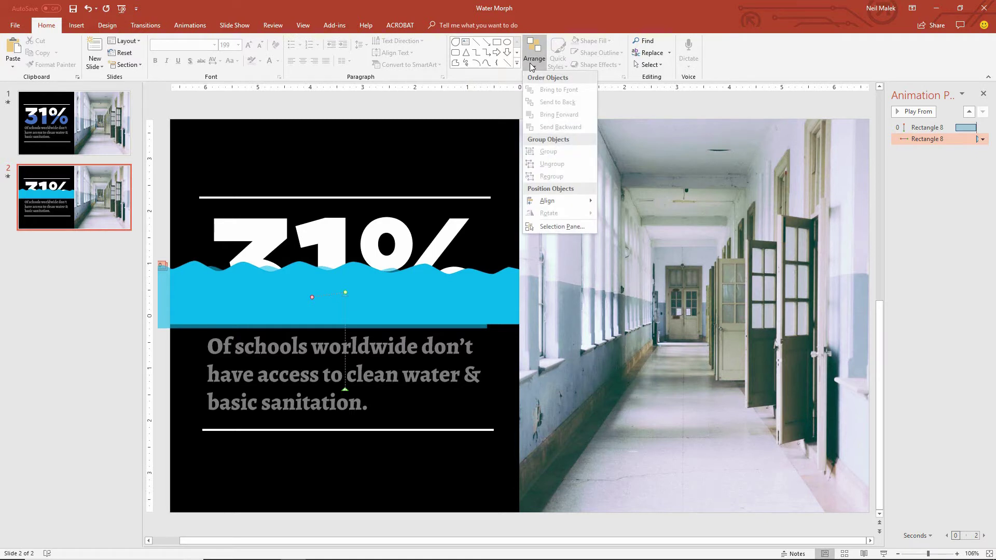
left_click(564, 226)
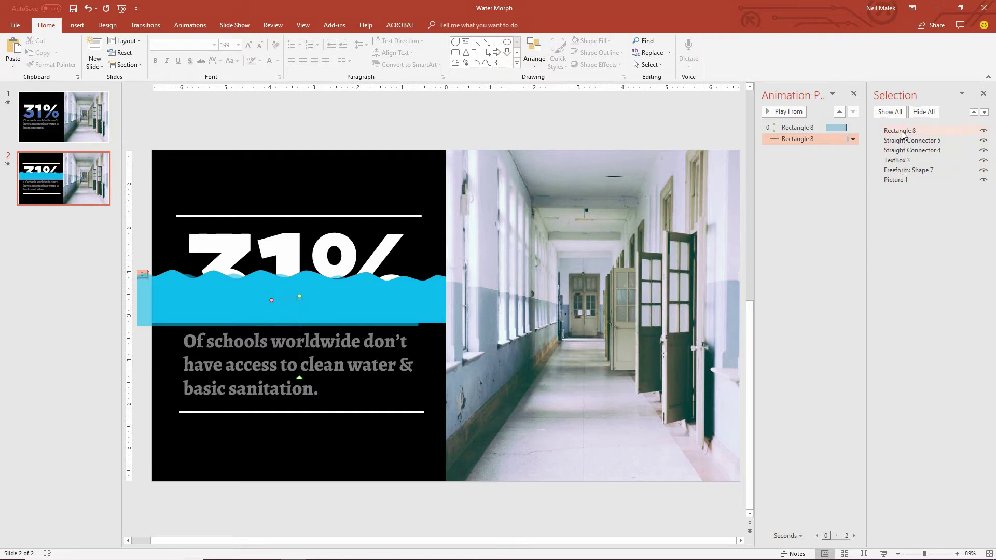
left_click_drag(902, 135, 899, 186)
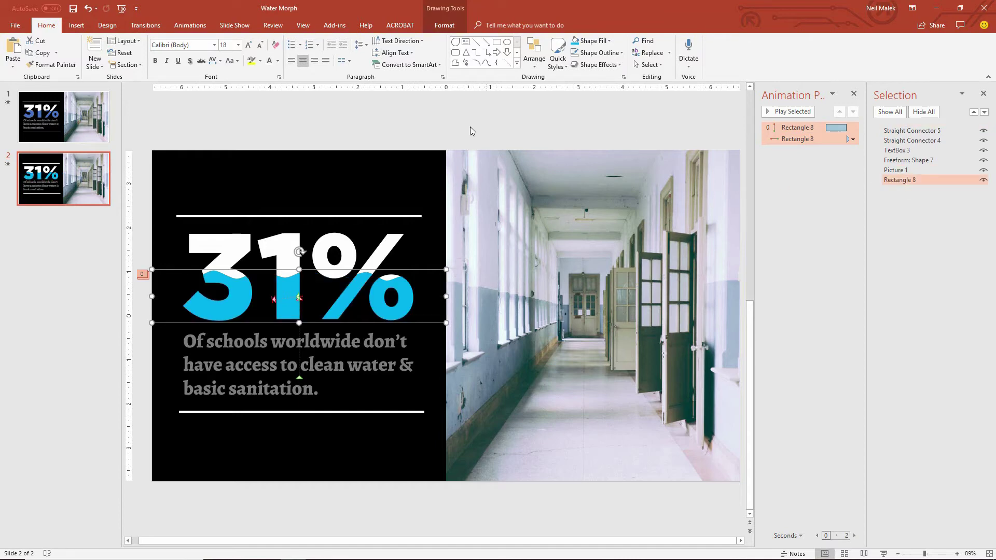
Step: Deselect the water shape and play slide 2 to preview the water rising and swaying behind the 31%
left_click(454, 124)
key("shift+F5")
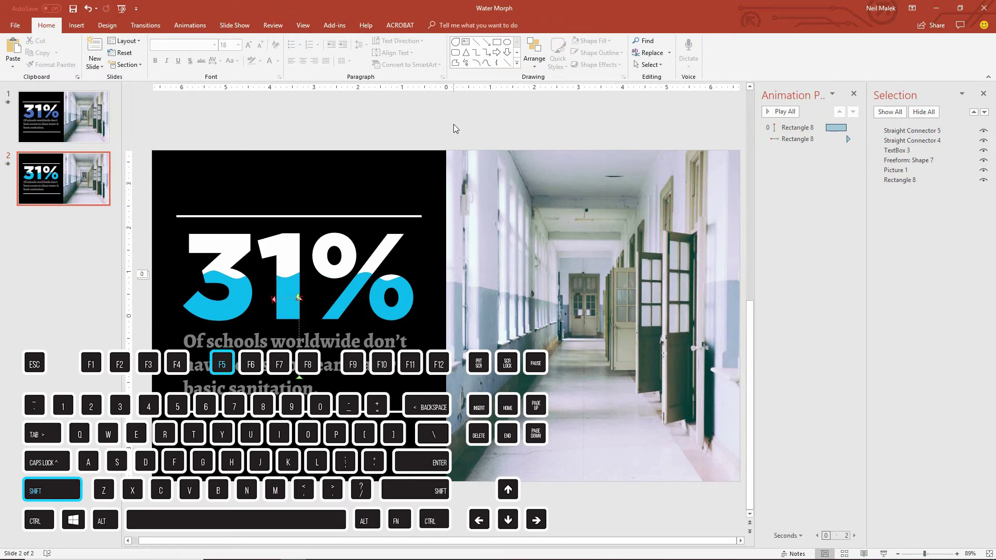